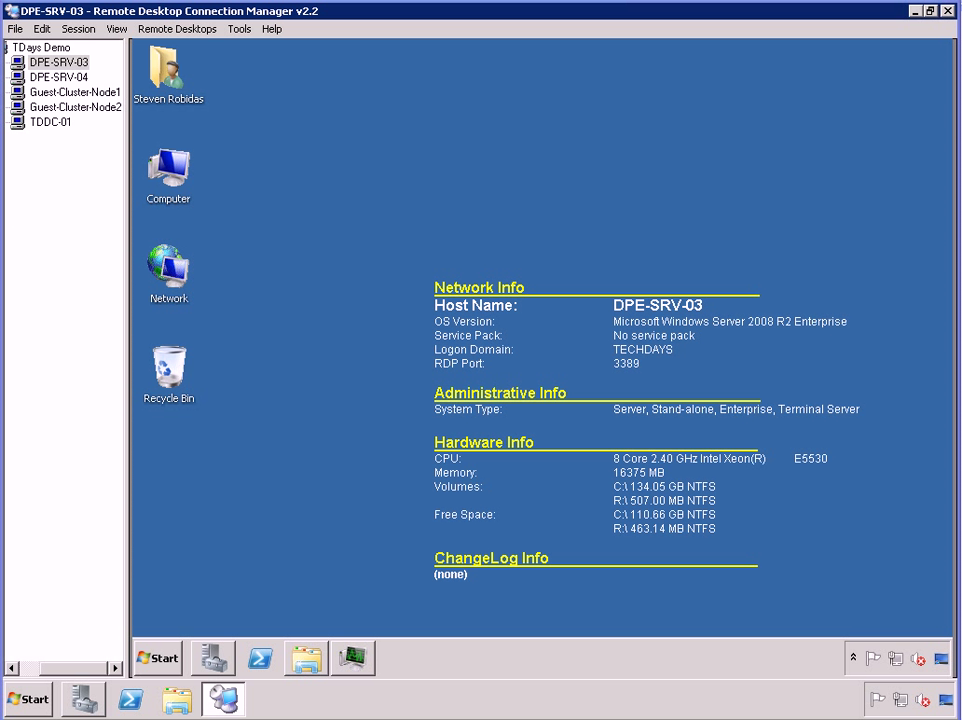
# - Cycle through the DPE-SRV-04, Guest-Cluster-Node1 and Guest-Cluster-Node2 remote sessions
pyautogui.click(63, 79)
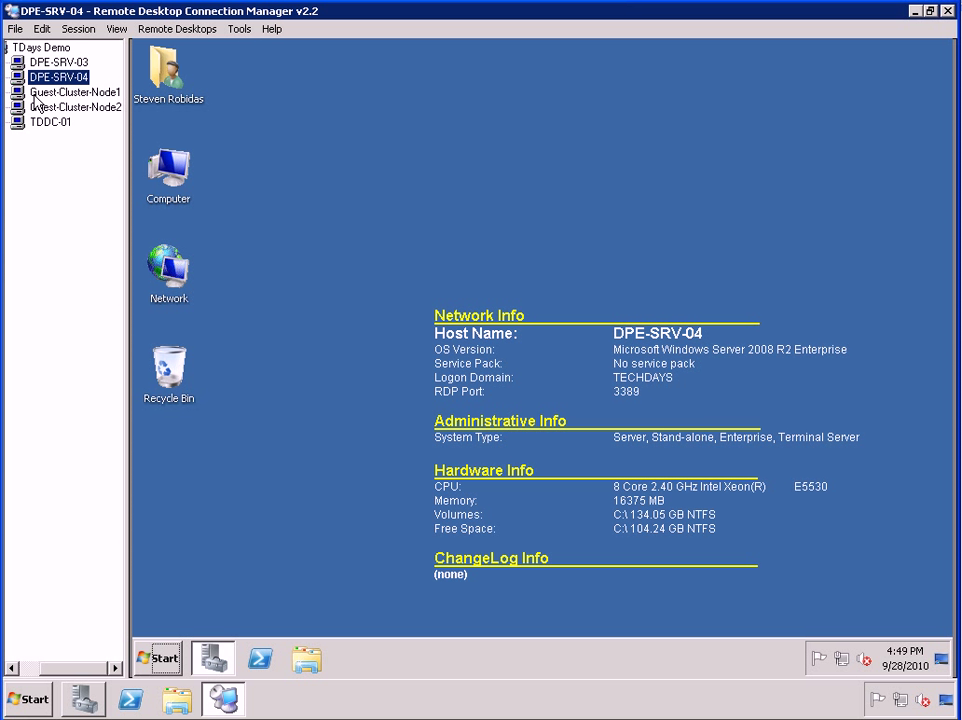
pyautogui.click(52, 94)
pyautogui.click(62, 108)
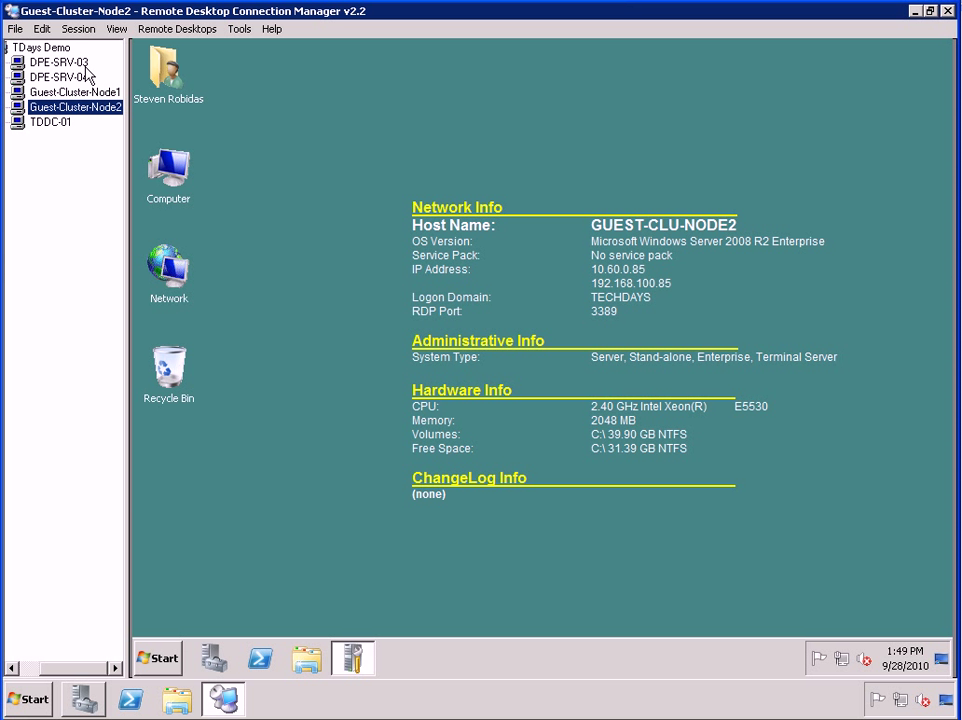
# - On TDDC-01, start the continuous ping to guest-clufs and bring up the net use output
pyautogui.click(48, 123)
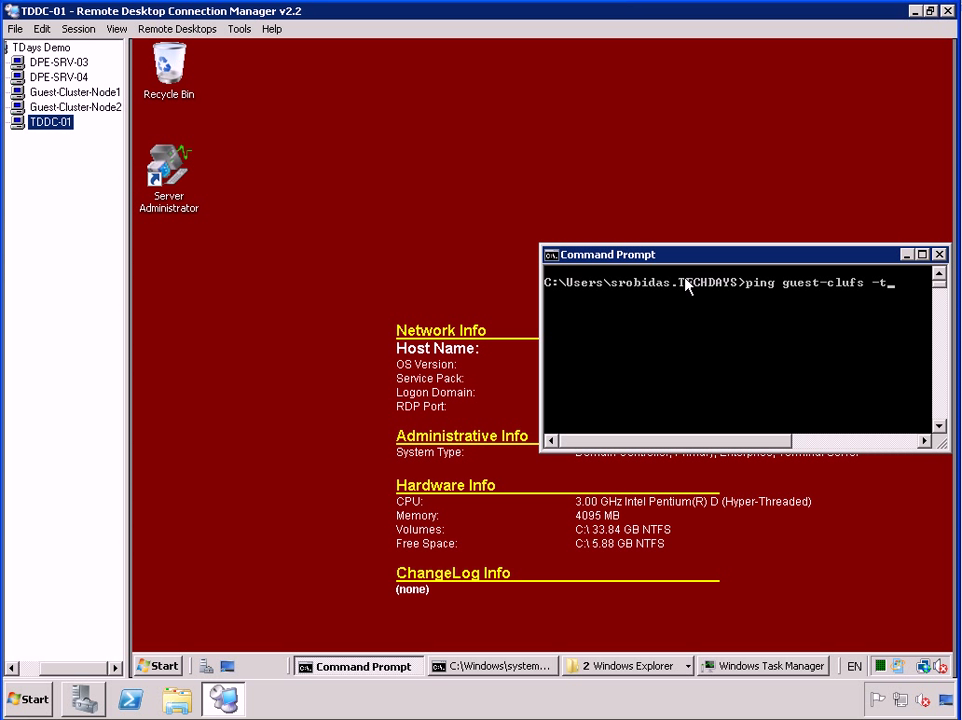
pyautogui.click(731, 354)
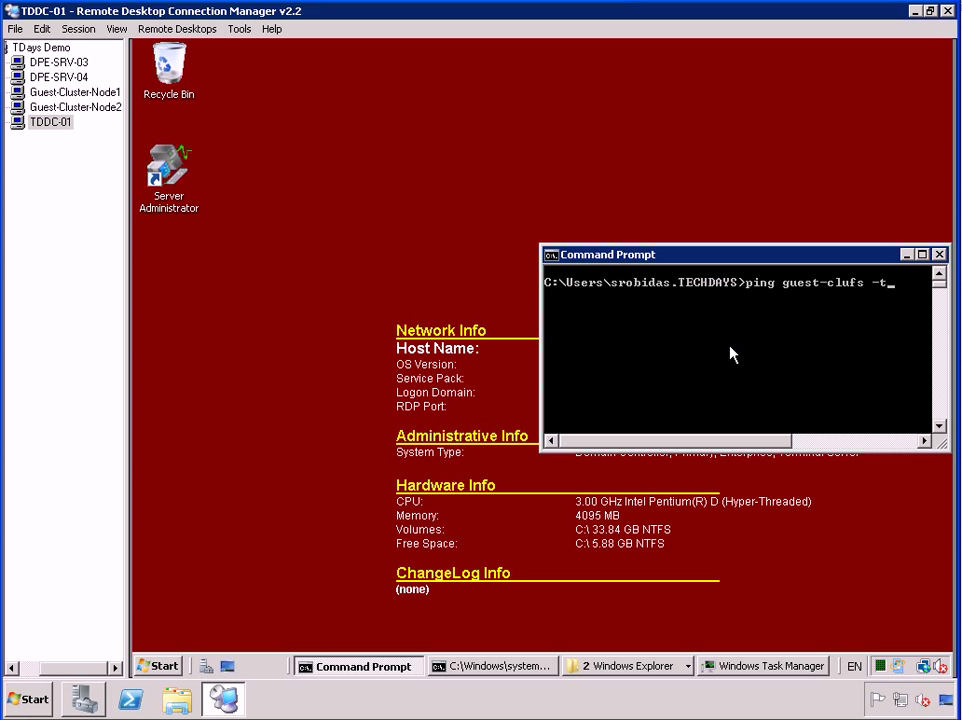
pyautogui.press('Return')
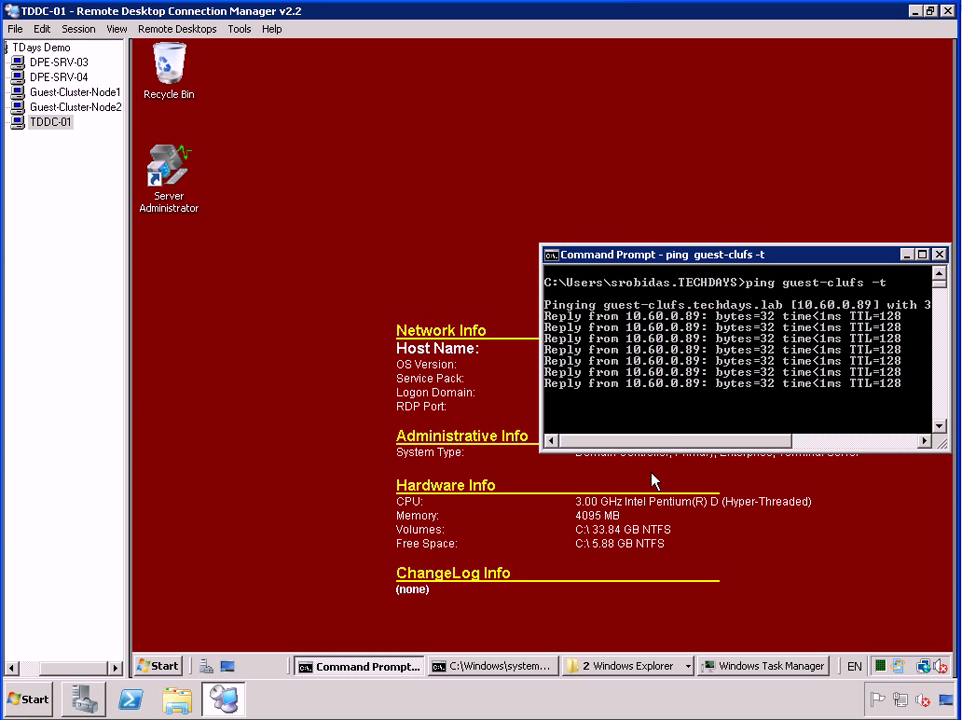
pyautogui.click(503, 674)
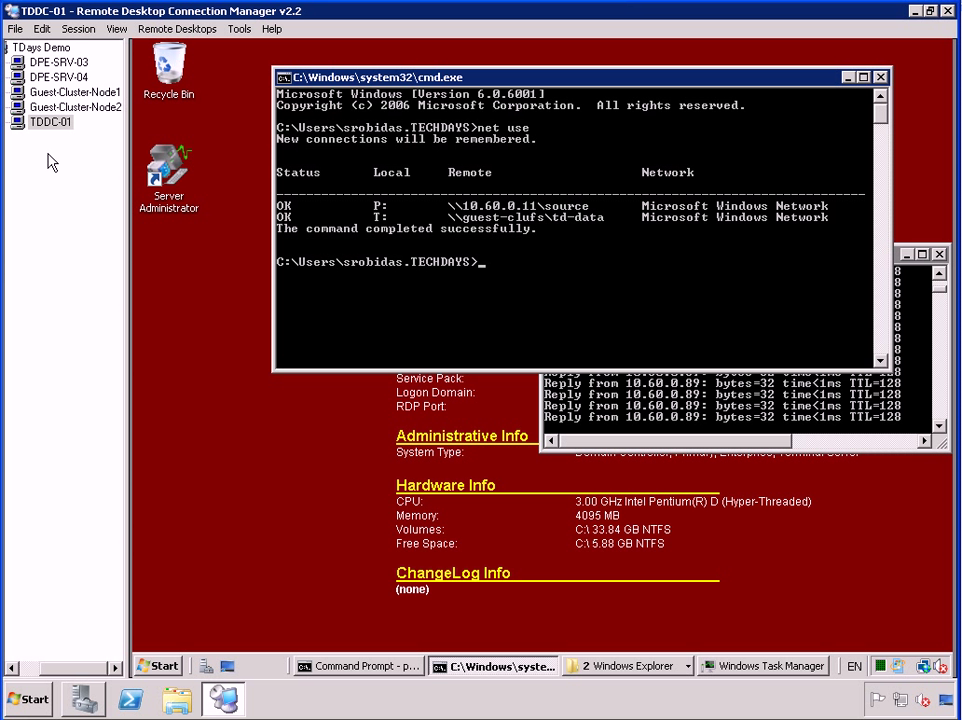
# - On TDDC-01, bring up the TD2010 and ISOBackup Explorer folder windows
pyautogui.click(847, 78)
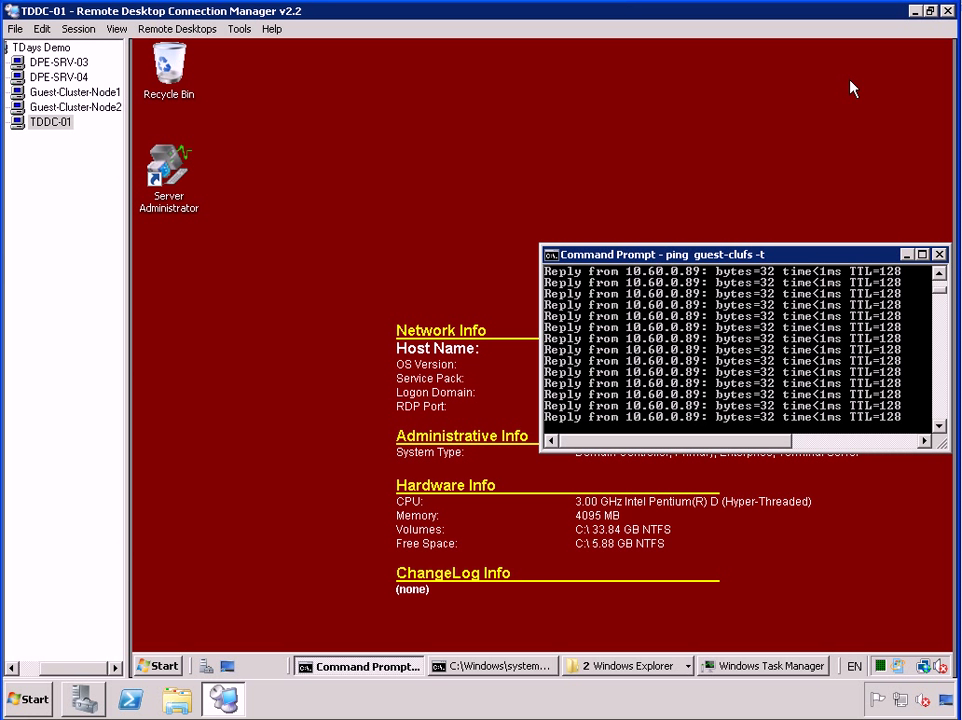
pyautogui.click(625, 666)
pyautogui.click(621, 627)
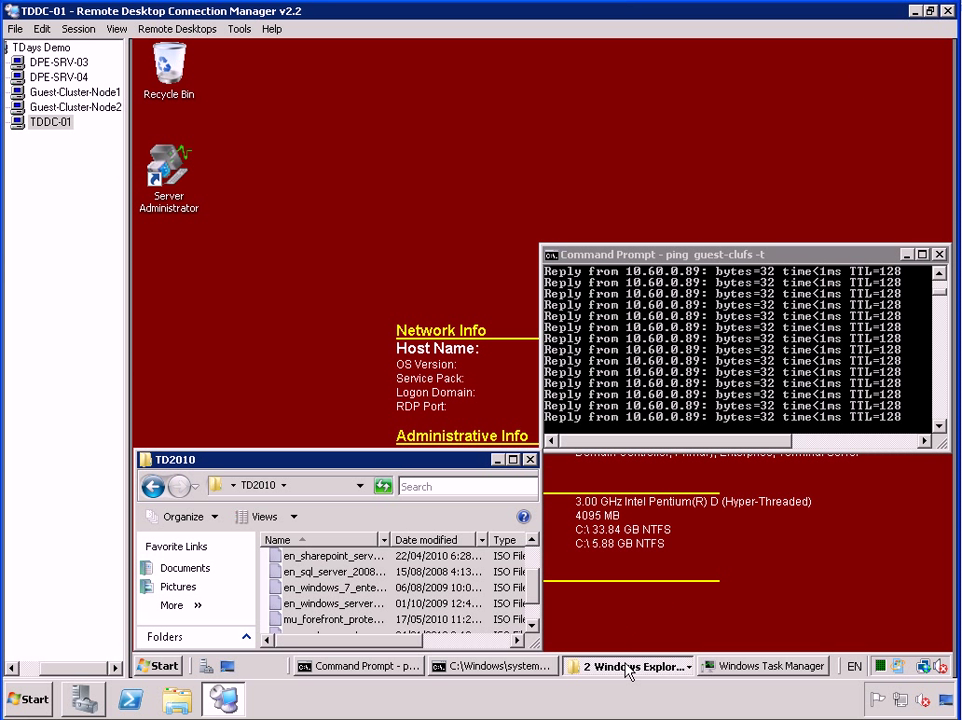
pyautogui.click(628, 668)
pyautogui.click(618, 642)
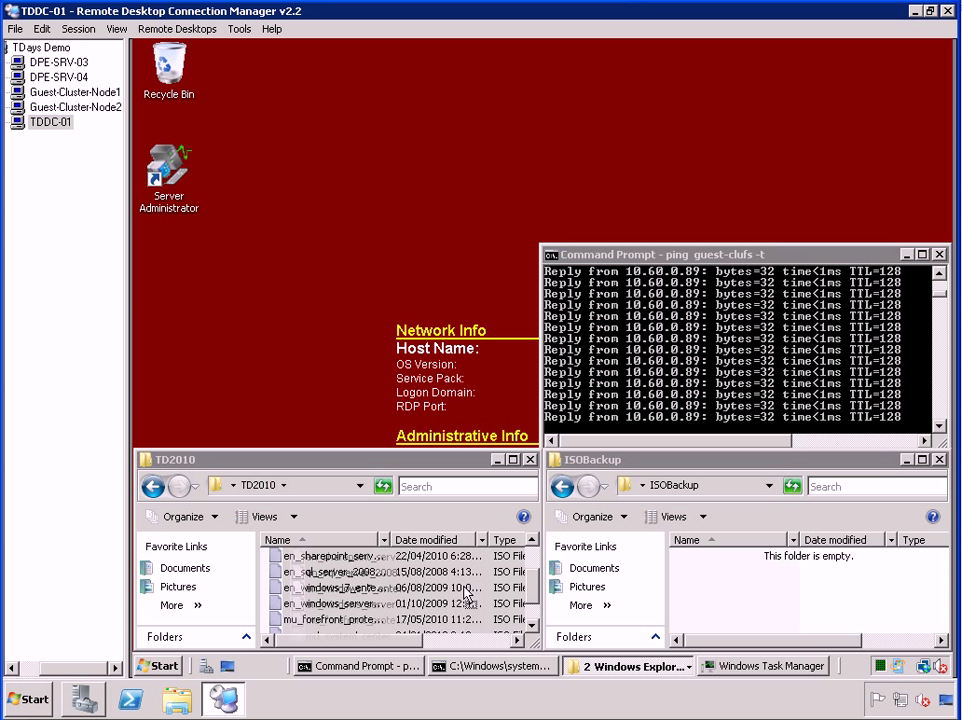
# - Copy the 7 TD2010 items (16.3 GB) into ISOBackup and watch Task Manager network usage
pyautogui.moveTo(652, 592); pyautogui.dragTo(732, 648)
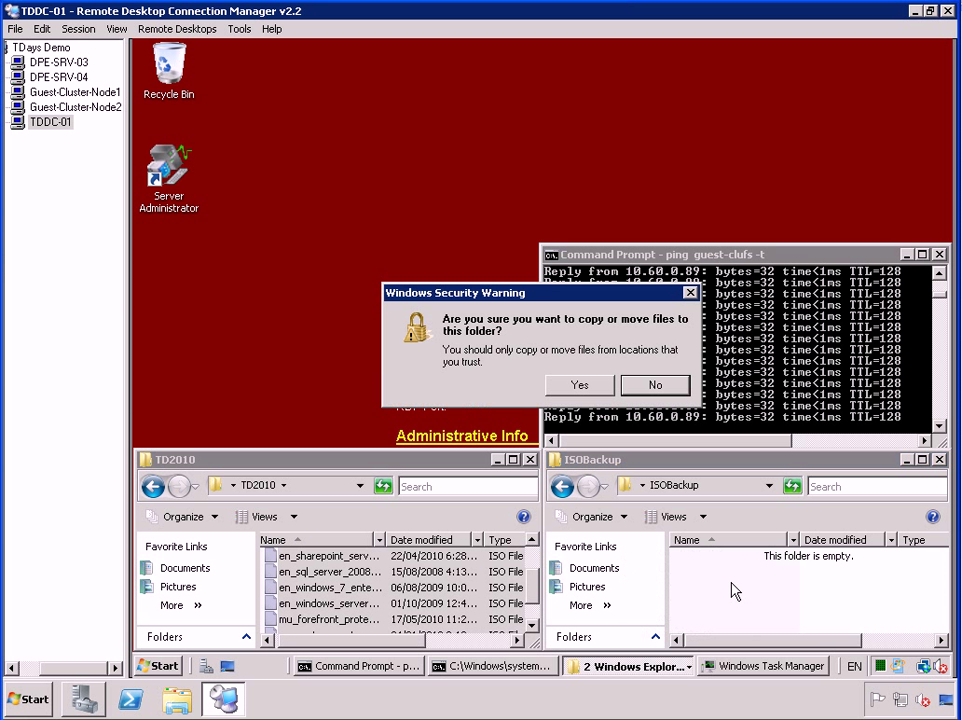
pyautogui.click(603, 388)
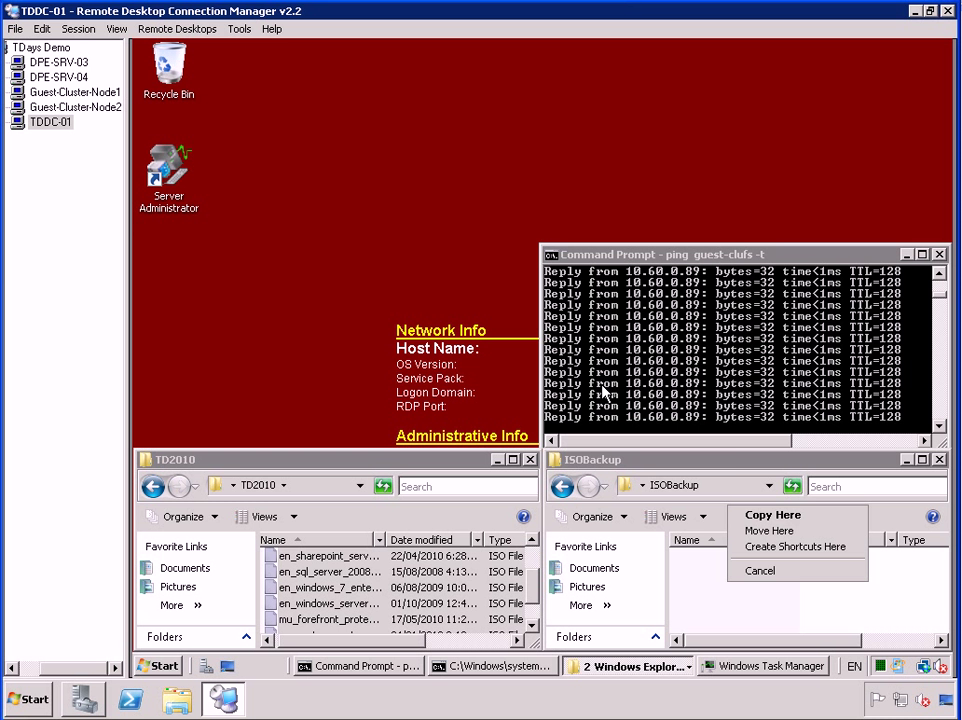
pyautogui.click(818, 516)
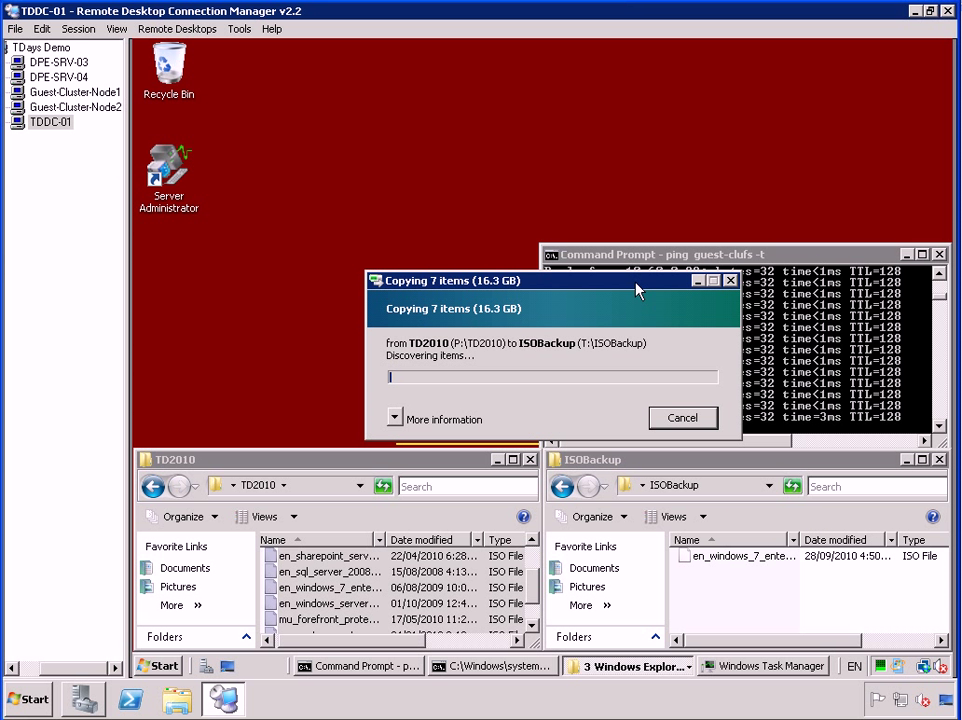
pyautogui.moveTo(628, 284); pyautogui.dragTo(811, 58)
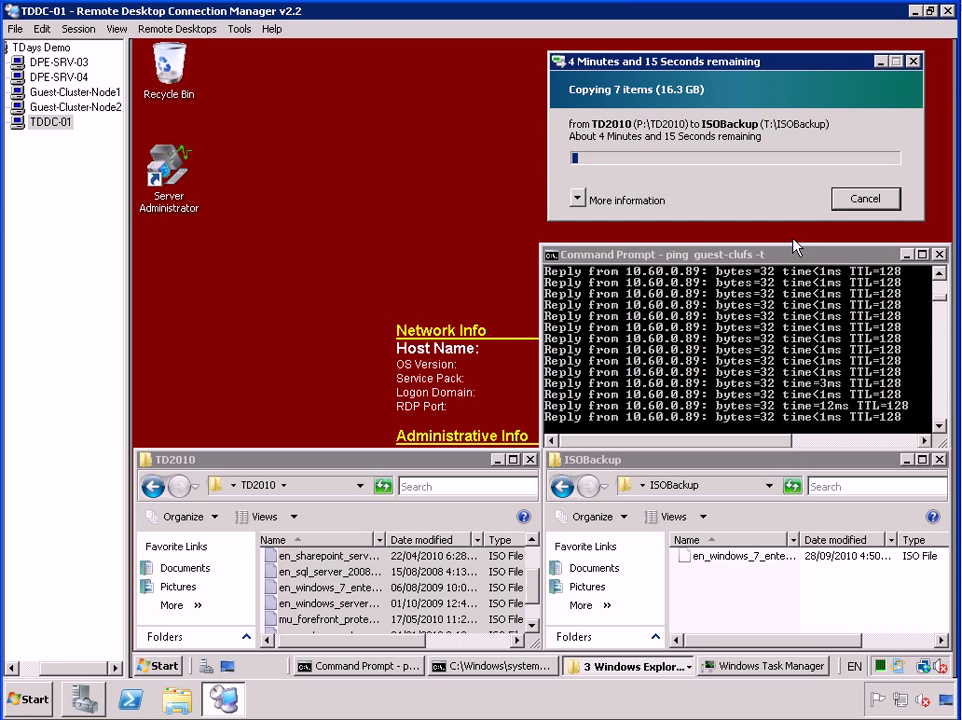
pyautogui.click(778, 668)
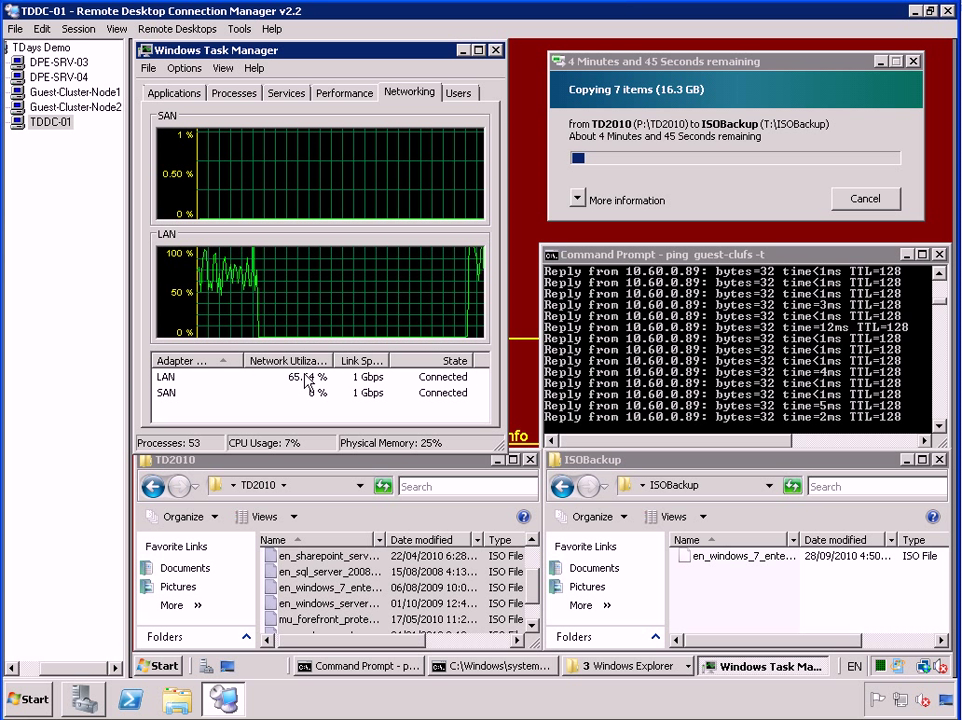
pyautogui.click(63, 63)
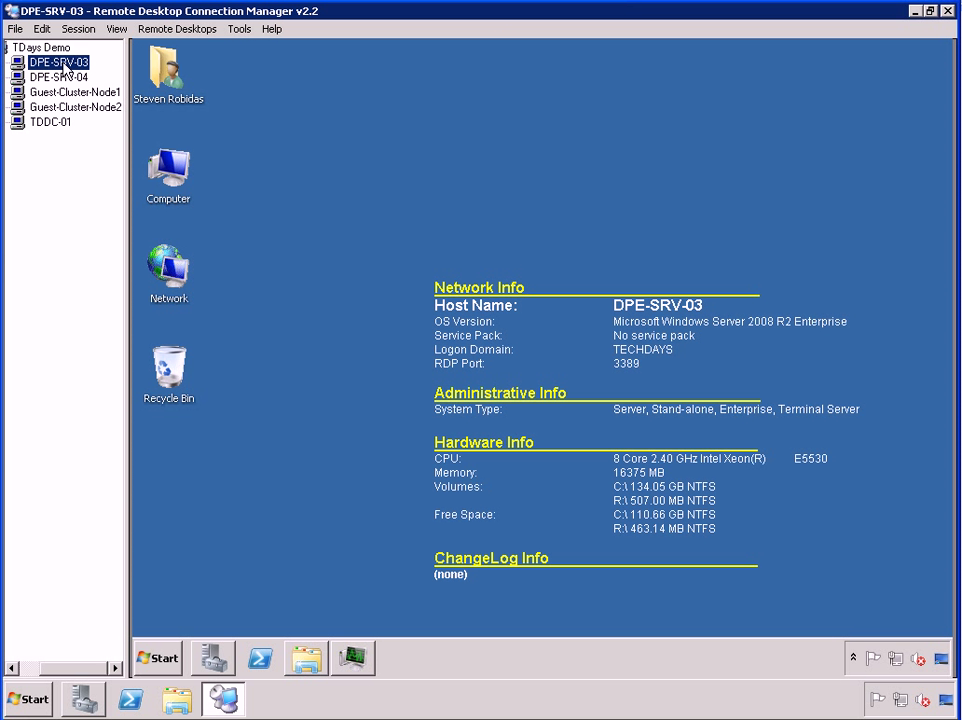
# - In DPE-SRV-03's Server Manager, select Guest Cluster N1 and open its live migration options
pyautogui.click(212, 660)
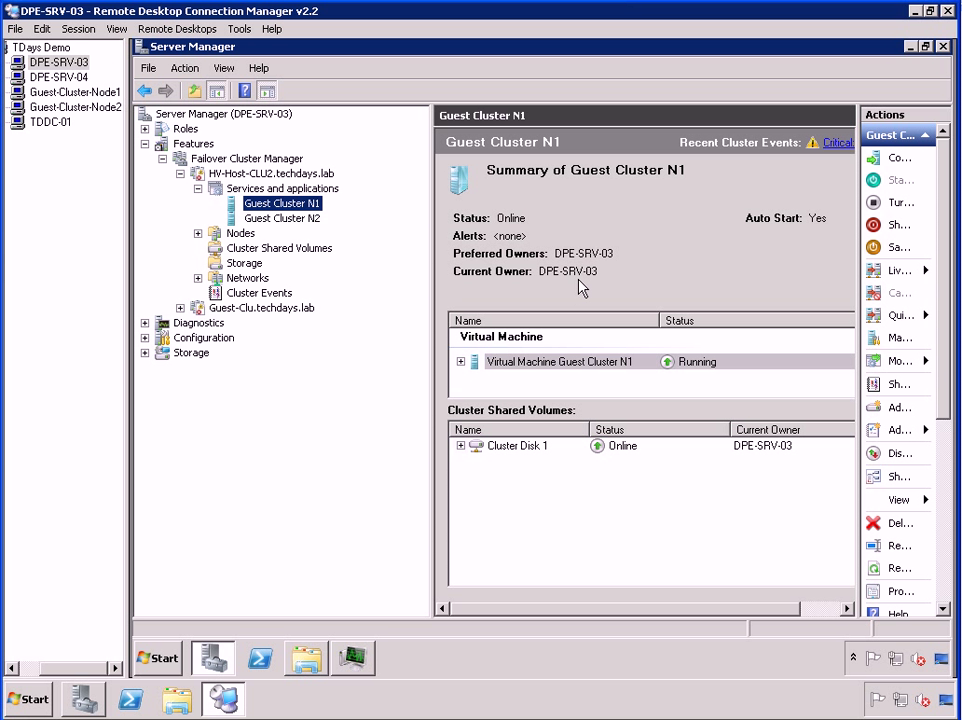
pyautogui.click(290, 218)
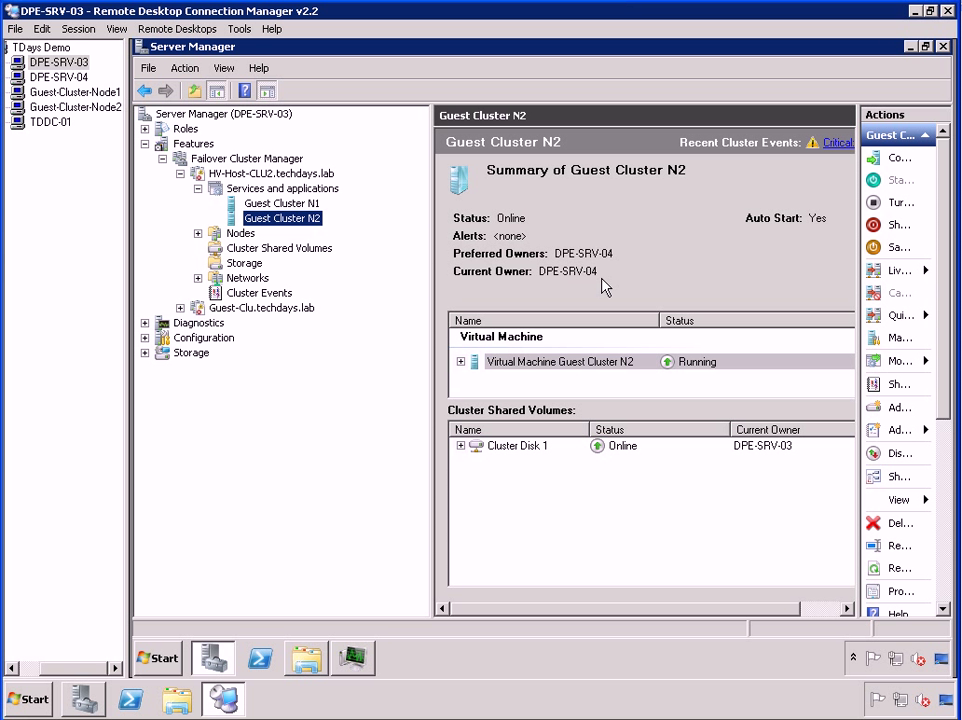
pyautogui.click(284, 204)
pyautogui.rightClick(293, 208)
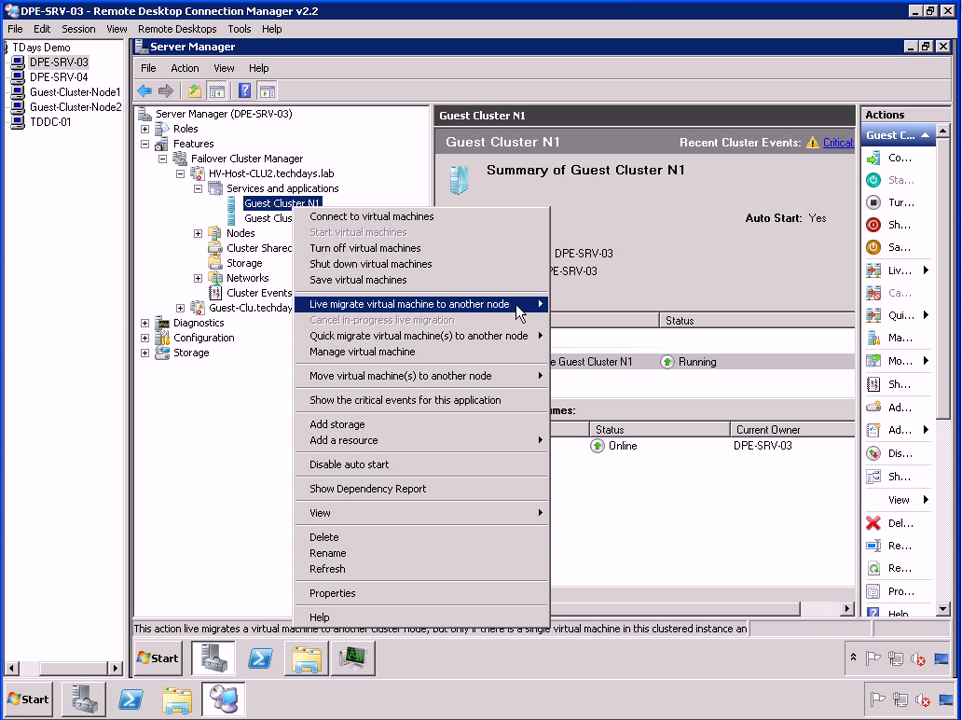
pyautogui.moveTo(519, 313)
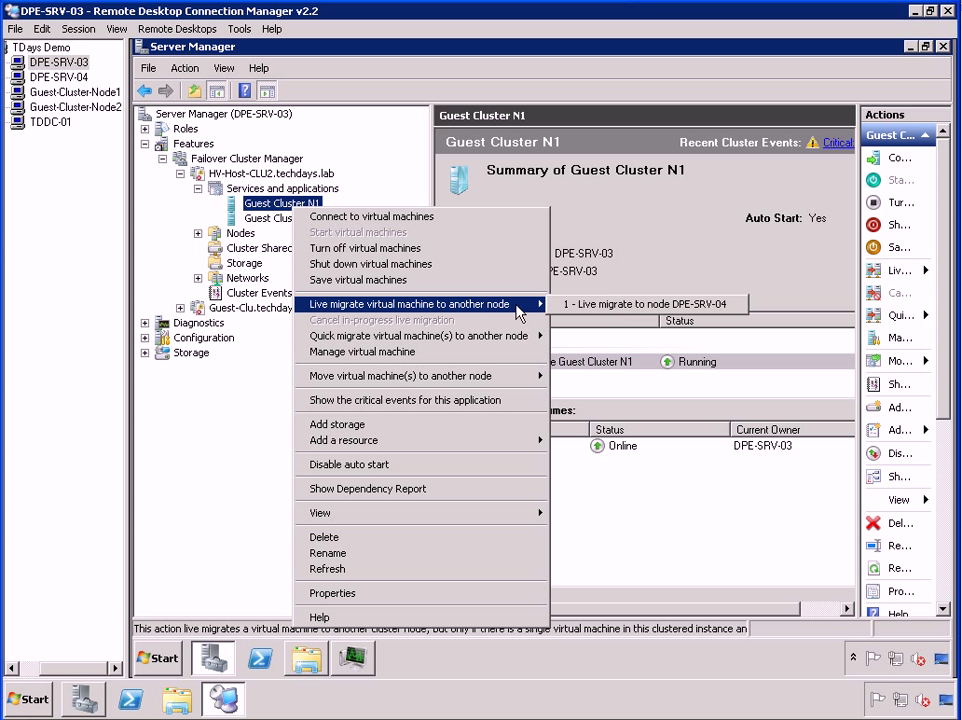
# - Live migrate Guest Cluster N1 to DPE-SRV-04 and expand its row to follow progress
pyautogui.click(731, 304)
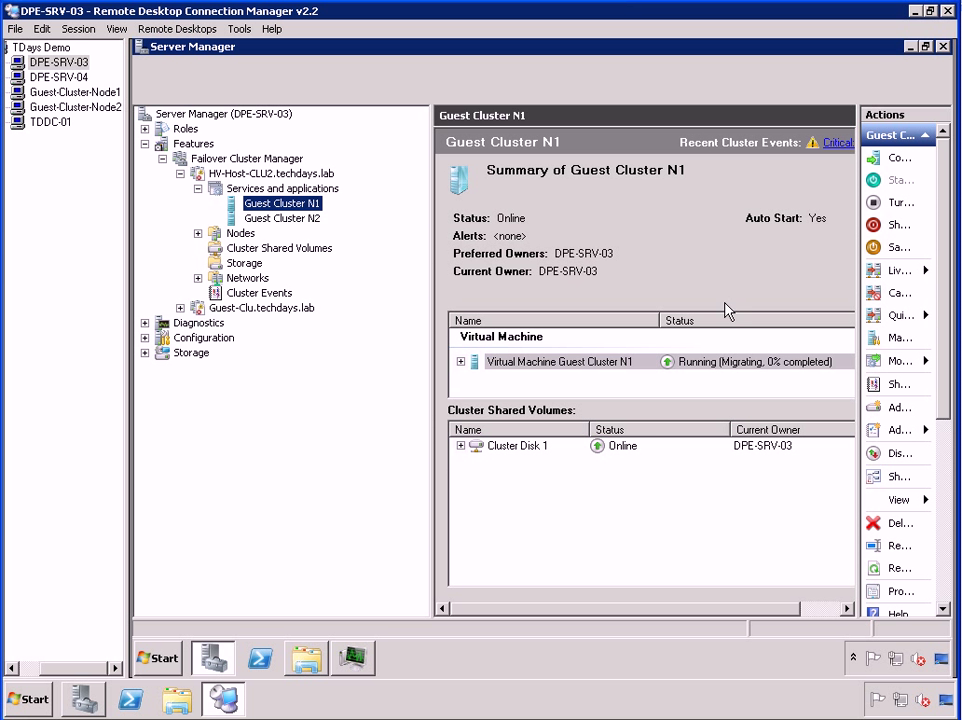
pyautogui.click(461, 362)
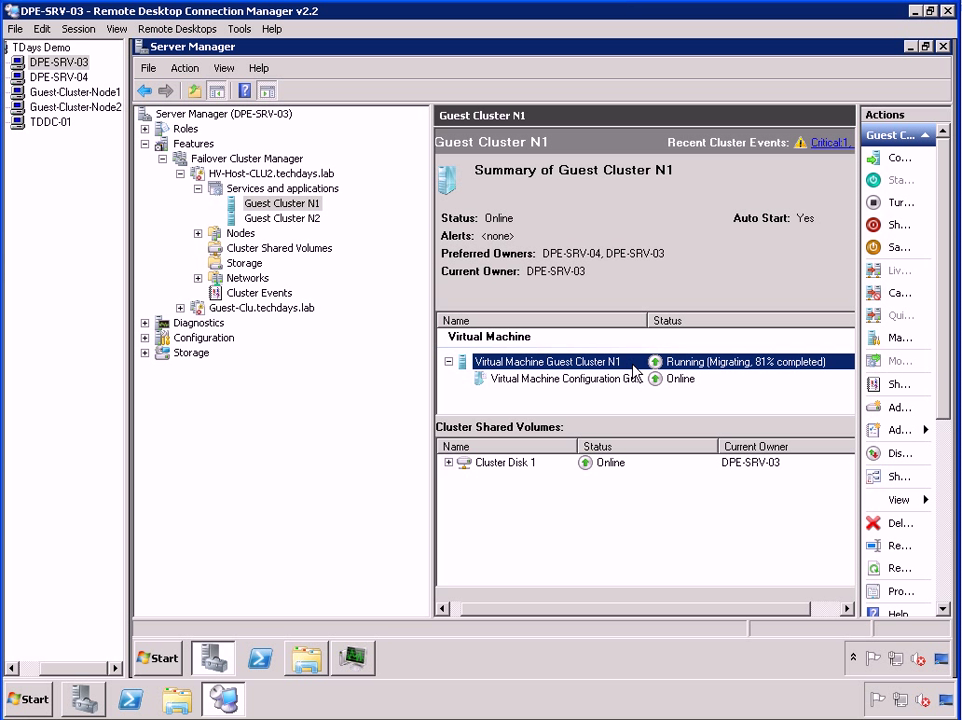
# - Switch to the TDDC-01 session to check the ongoing copy and ping replies
pyautogui.click(55, 122)
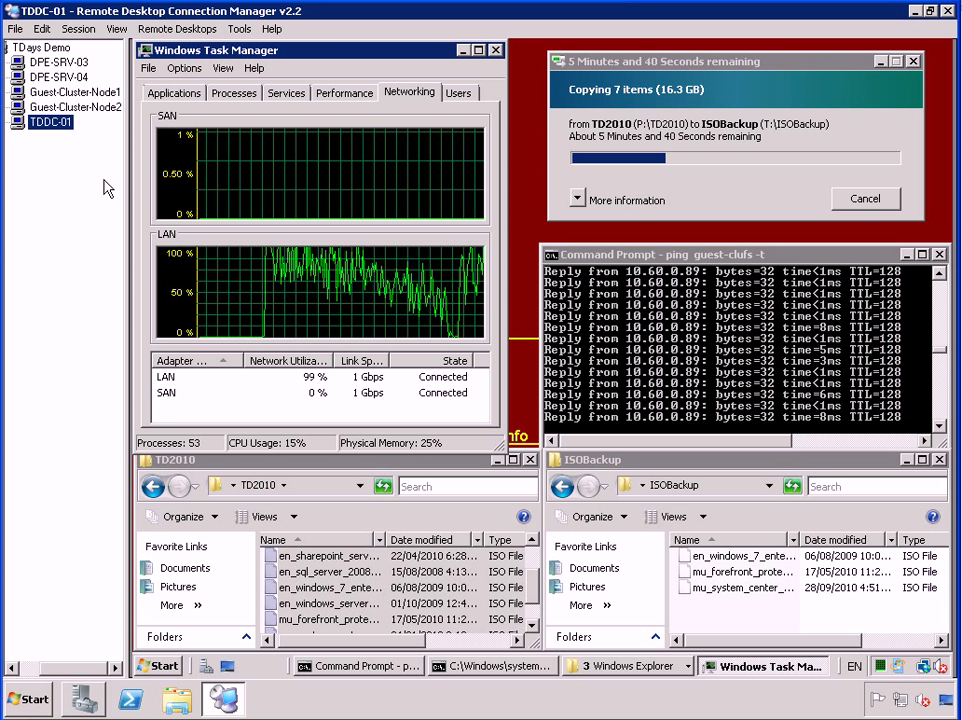
# - On DPE-SRV-03, expand Roles > Hyper-V > Hyper-V Manager to confirm no virtual machines remain
pyautogui.click(60, 62)
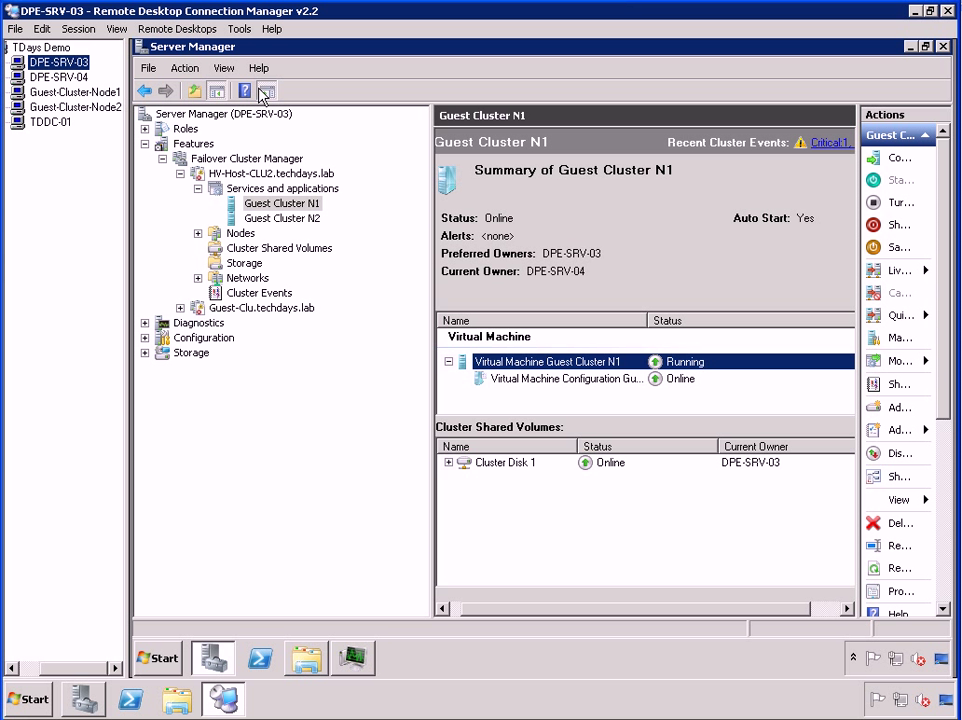
pyautogui.click(145, 129)
pyautogui.click(162, 144)
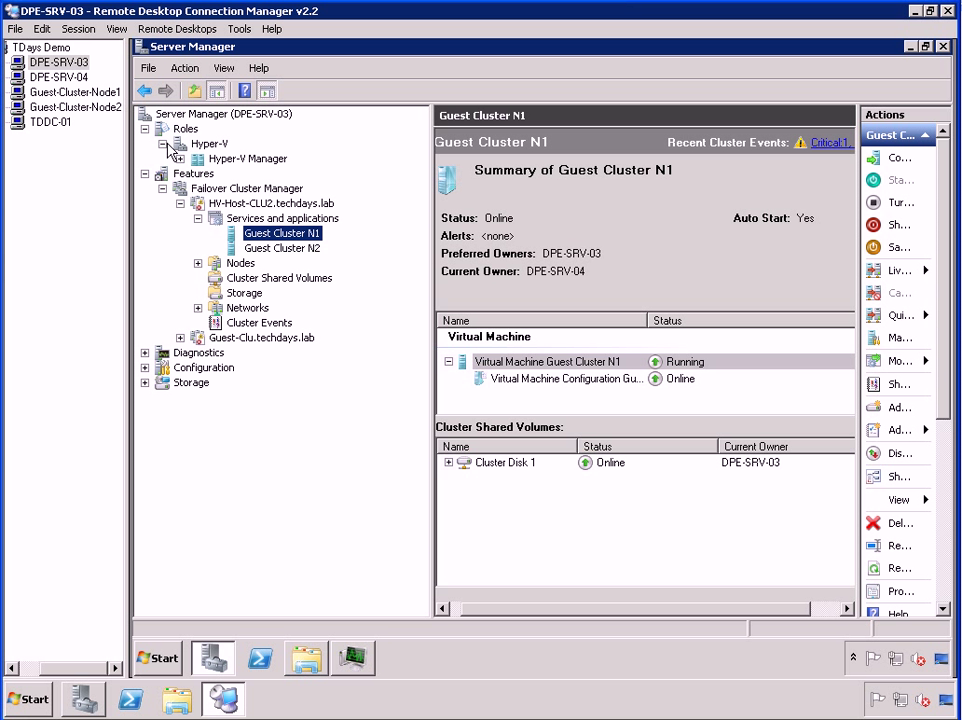
pyautogui.click(180, 158)
pyautogui.click(227, 176)
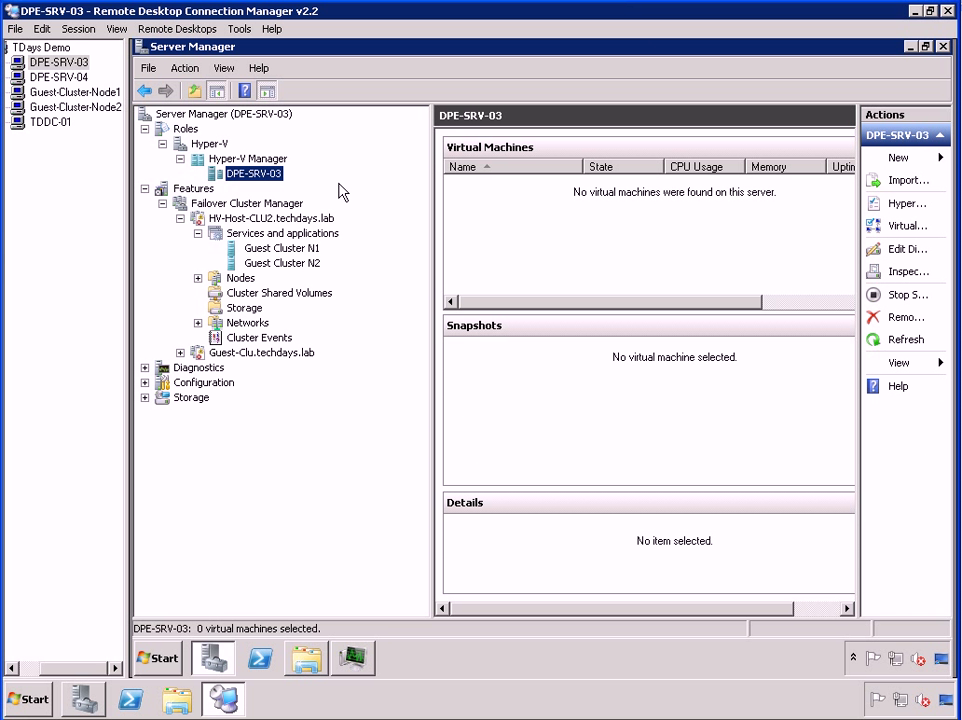